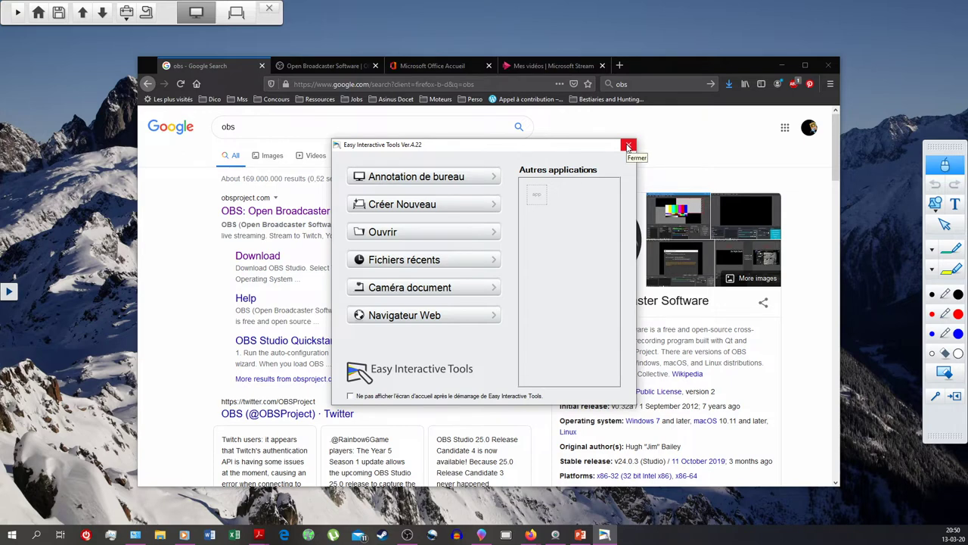
Dock the toolbar on the left edge and scribble red loops over the Google obs results.
{"action": "left_click", "coordinate": [628, 146]}
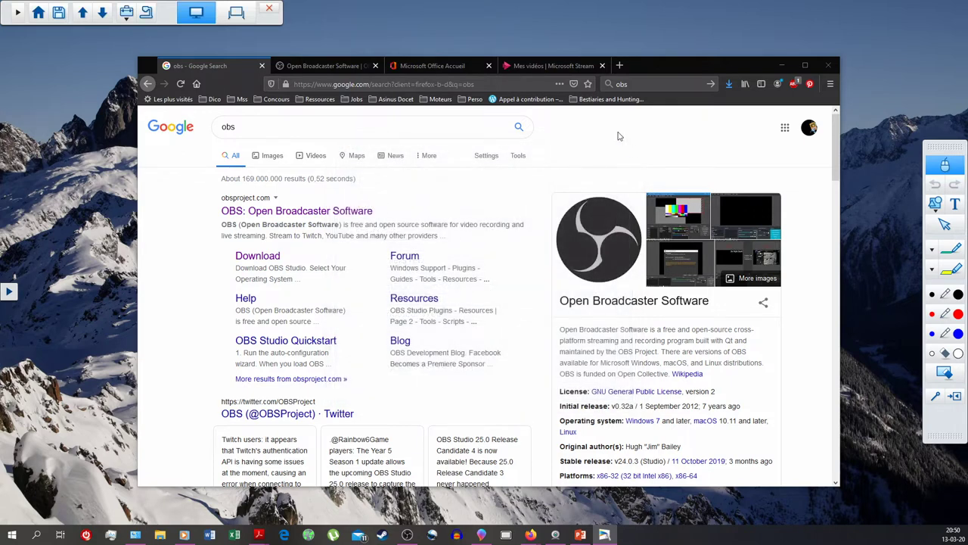
{"action": "left_click_drag", "start_coordinate": [945, 154], "coordinate": [23, 102]}
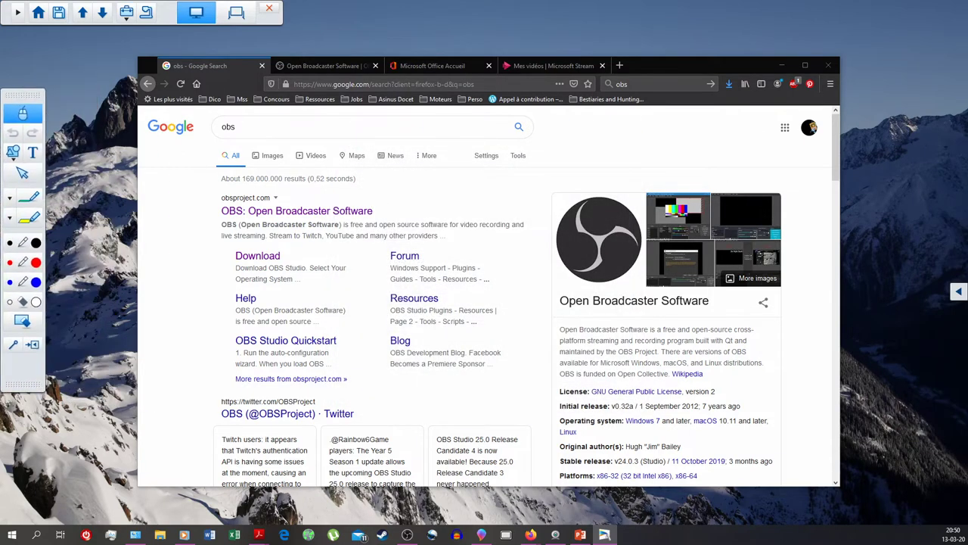
{"action": "left_click", "coordinate": [10, 263]}
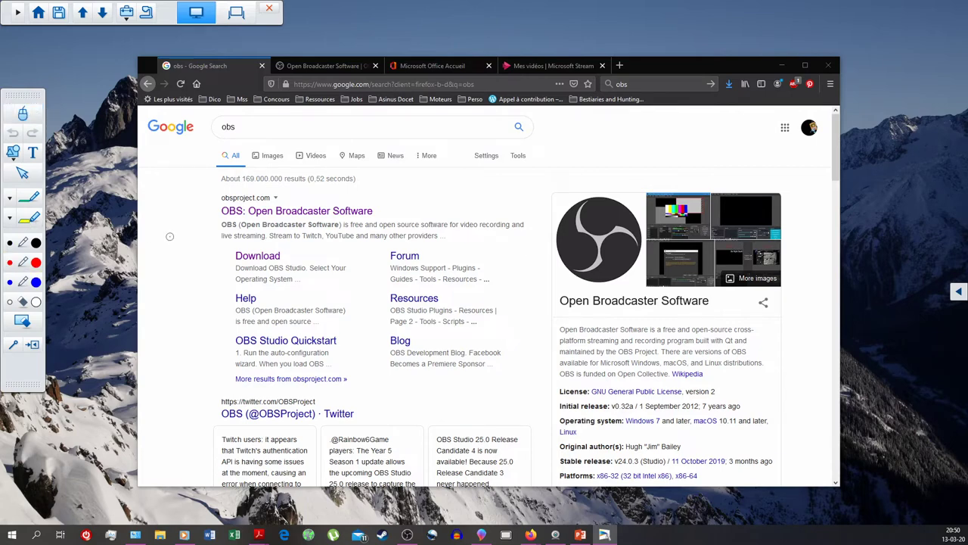
{"action": "mouse_move", "coordinate": [171, 300]}
{"action": "left_mouse_down"}
{"action": "mouse_move", "coordinate": [351, 220]}
{"action": "mouse_move", "coordinate": [635, 150]}
{"action": "mouse_move", "coordinate": [839, 225]}
{"action": "mouse_move", "coordinate": [845, 236]}
{"action": "left_mouse_up"}
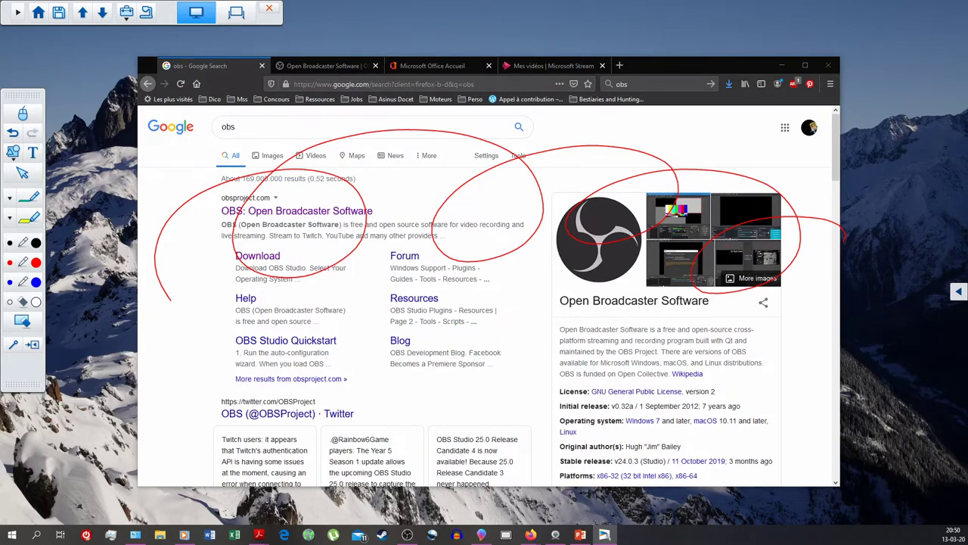
{"action": "left_click", "coordinate": [22, 114]}
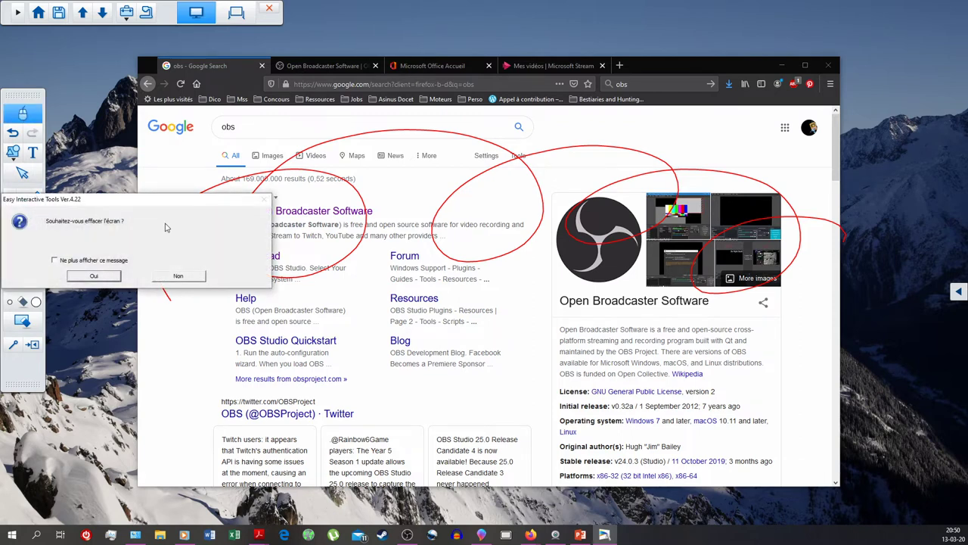
Erase the red scribbles and scroll the Open Broadcaster Software tab to the OBS screenshot.
{"action": "left_click", "coordinate": [108, 280]}
{"action": "left_click", "coordinate": [346, 67]}
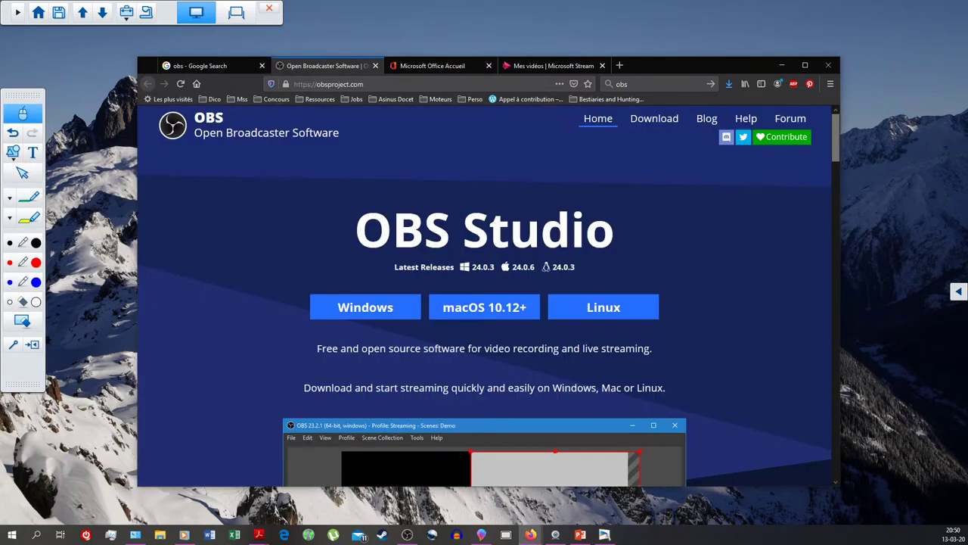
{"action": "scroll", "coordinate": [421, 171], "scroll_direction": "down", "scroll_amount": 5}
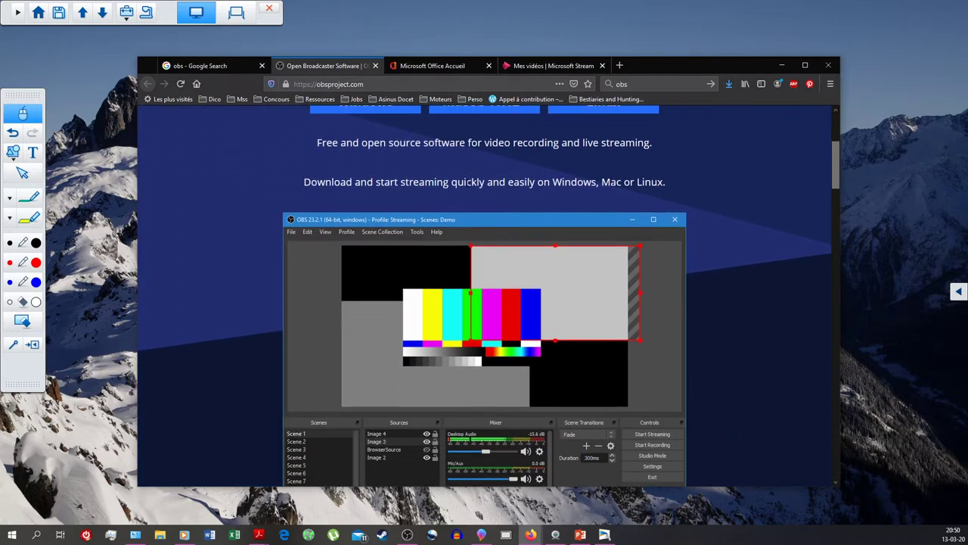
{"action": "scroll", "coordinate": [449, 199], "scroll_direction": "up", "scroll_amount": 5}
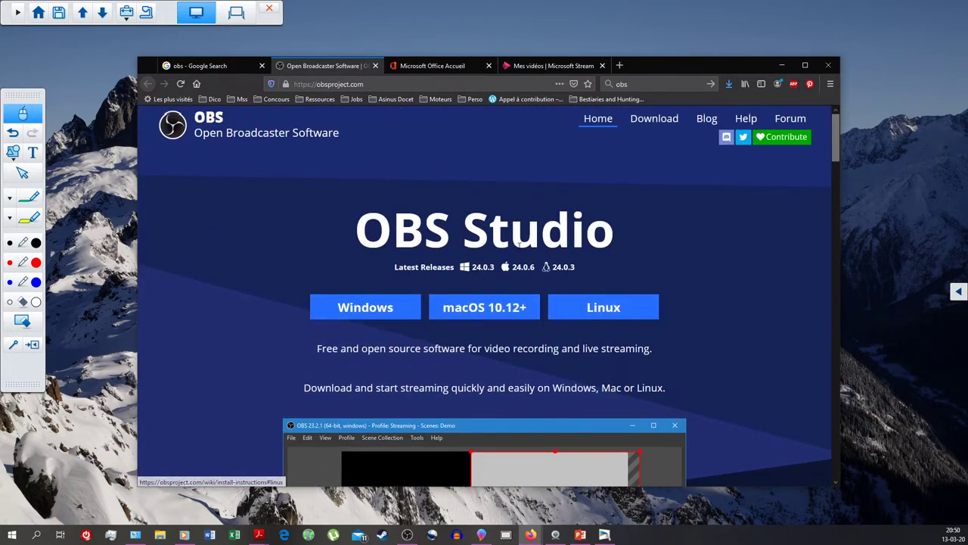
{"action": "scroll", "coordinate": [287, 248], "scroll_direction": "down", "scroll_amount": 3}
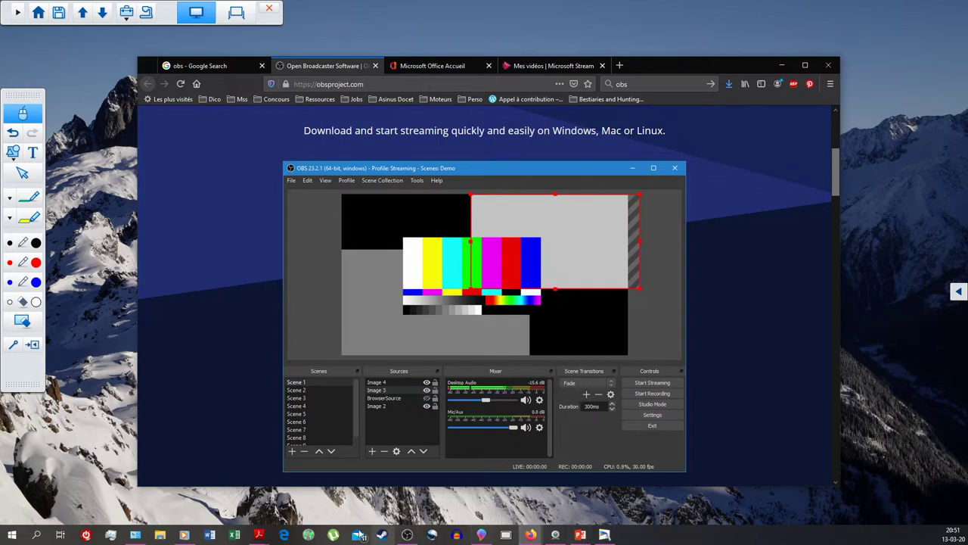
Bring Acrobat forward, scroll back to the title page, and open the Affichage menu.
{"action": "mouse_move", "coordinate": [259, 534]}
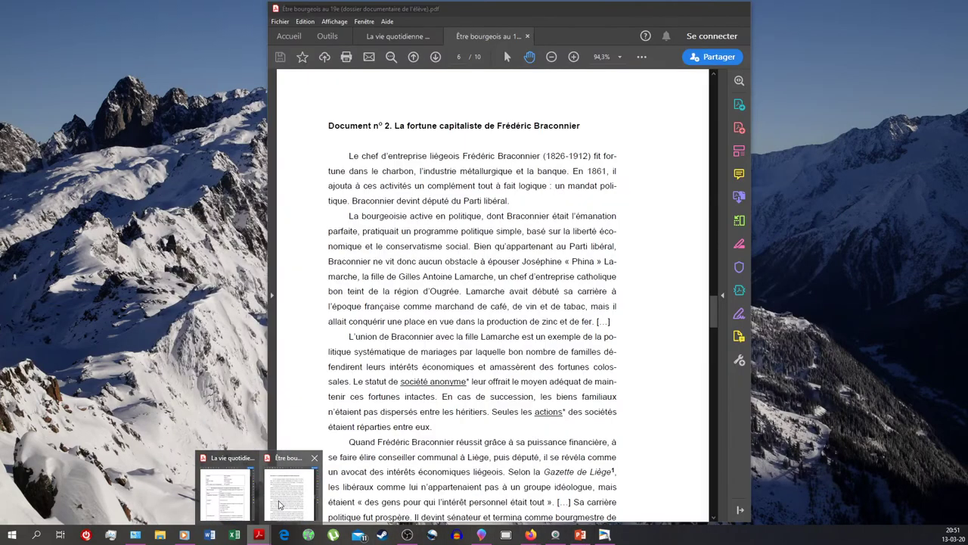
{"action": "left_click", "coordinate": [278, 503]}
{"action": "scroll", "coordinate": [673, 204], "scroll_direction": "up", "scroll_amount": 1}
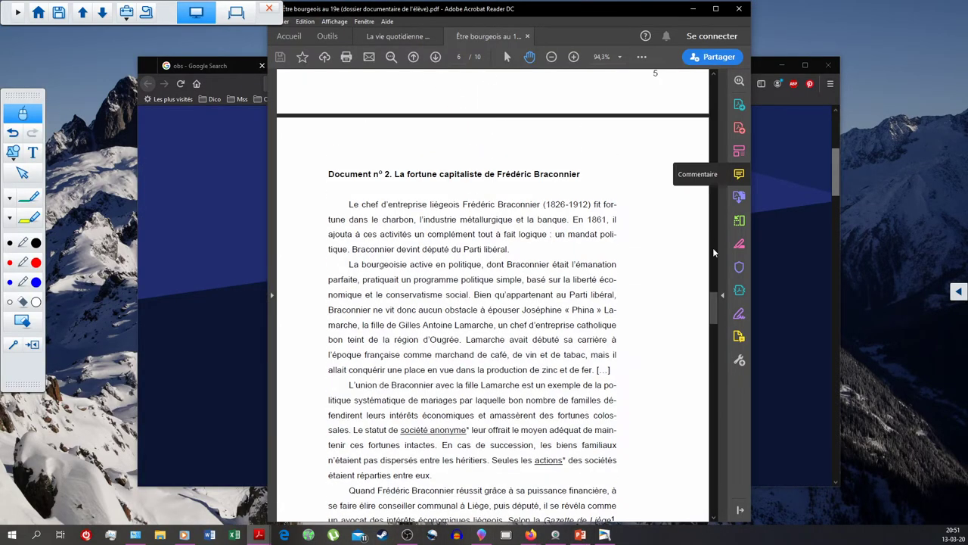
{"action": "left_click_drag", "start_coordinate": [713, 306], "coordinate": [713, 83]}
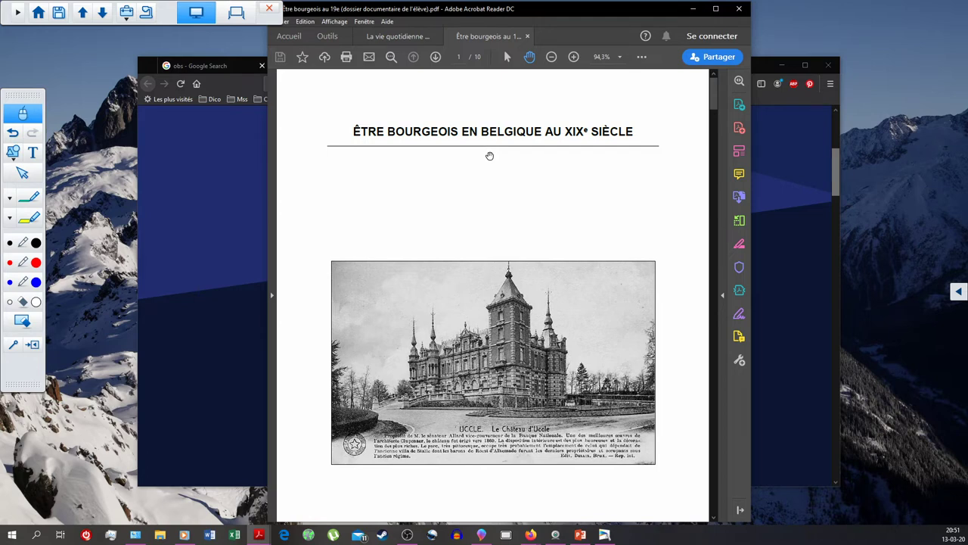
{"action": "left_click", "coordinate": [338, 21]}
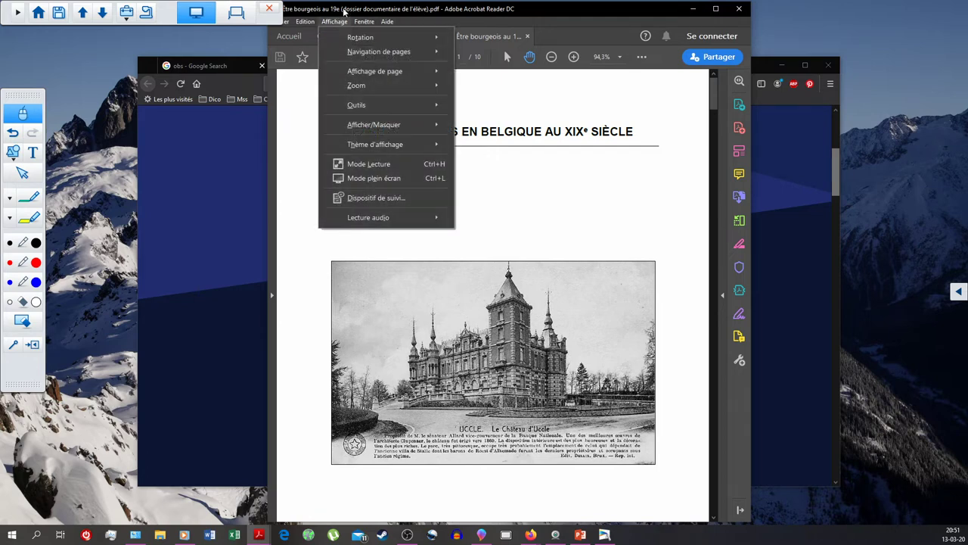
Show the PDF full screen and highlight the Château d'Uccle caption, spires and towers in yellow.
{"action": "left_click", "coordinate": [385, 178]}
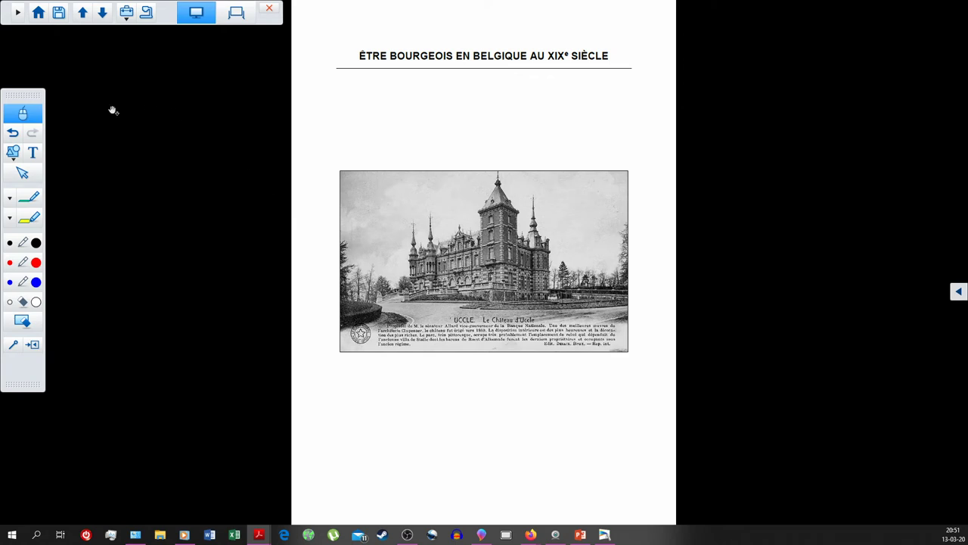
{"action": "left_click", "coordinate": [30, 217]}
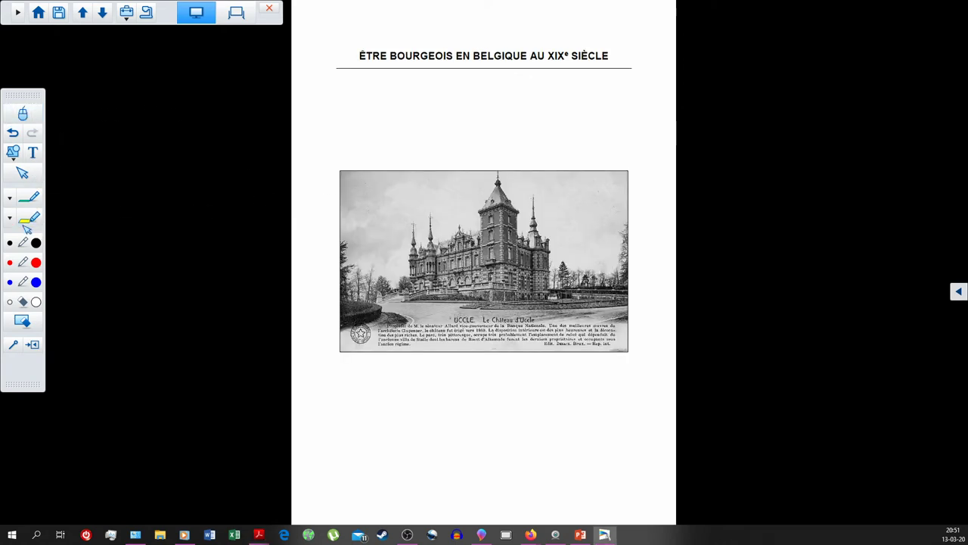
{"action": "left_click_drag", "start_coordinate": [450, 320], "coordinate": [537, 320]}
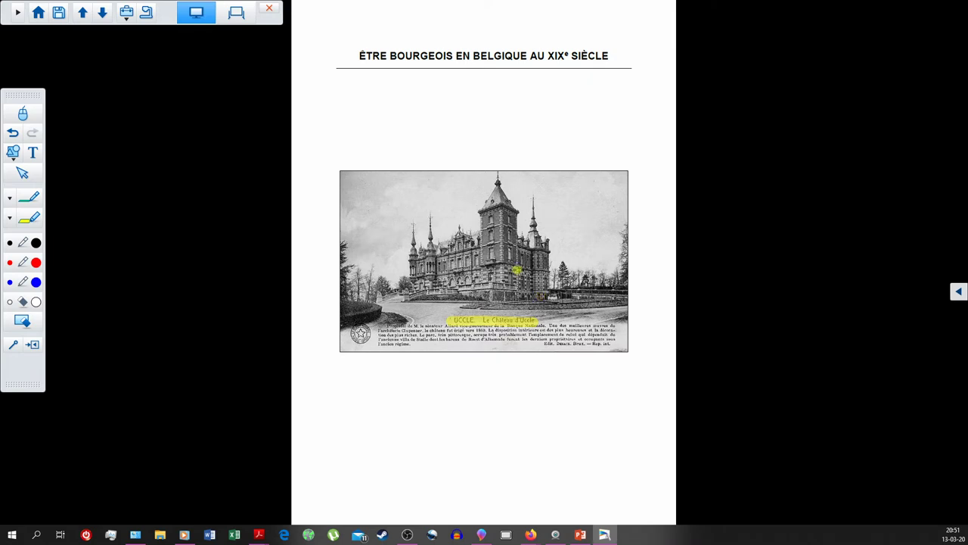
{"action": "mouse_move", "coordinate": [412, 222]}
{"action": "left_mouse_down"}
{"action": "mouse_move", "coordinate": [415, 257]}
{"action": "mouse_move", "coordinate": [429, 244]}
{"action": "left_mouse_up"}
{"action": "mouse_move", "coordinate": [501, 171]}
{"action": "left_mouse_down"}
{"action": "mouse_move", "coordinate": [502, 194]}
{"action": "mouse_move", "coordinate": [537, 225]}
{"action": "left_mouse_up"}
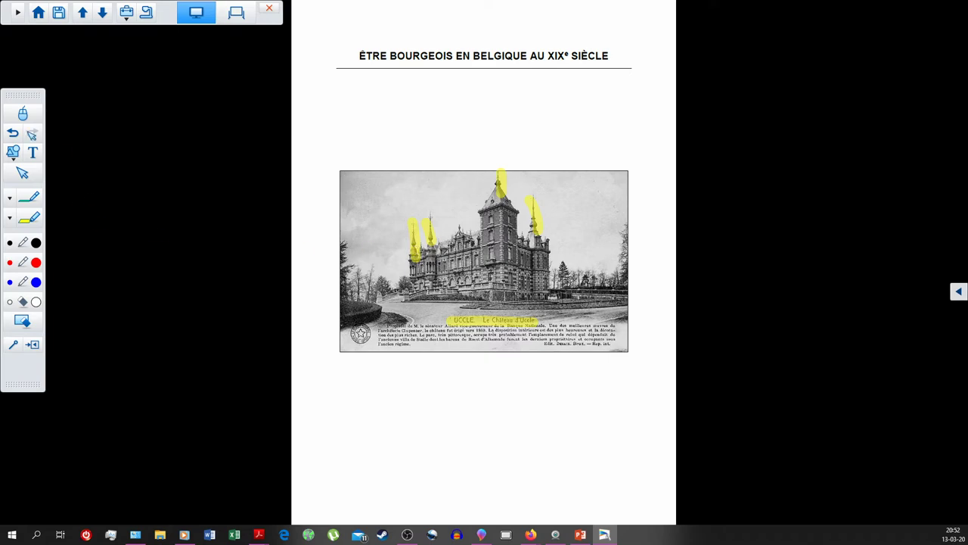
Erase the yellow highlights and scroll forward to page 6, Document n° 2 on Braconnier.
{"action": "left_click", "coordinate": [23, 114]}
{"action": "left_click", "coordinate": [97, 275]}
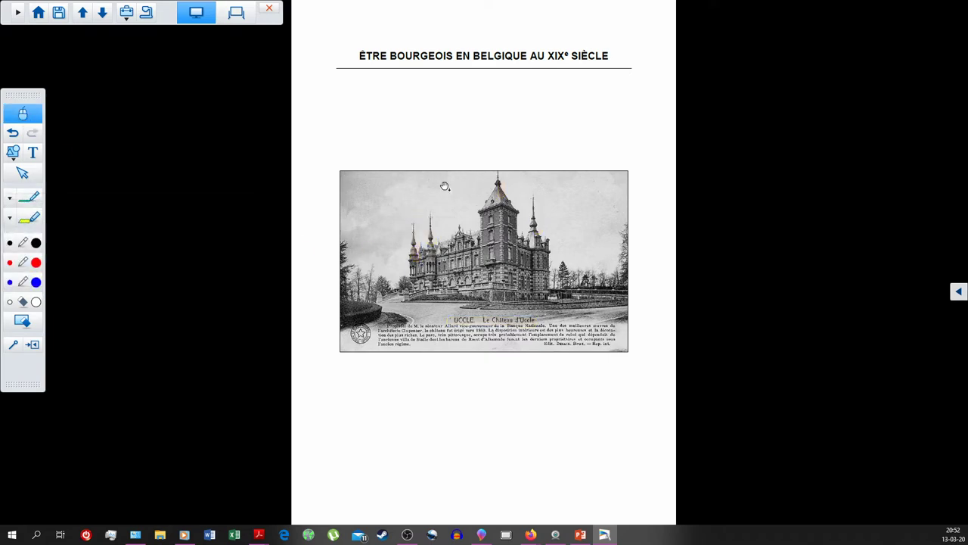
{"action": "scroll", "coordinate": [443, 229], "scroll_direction": "down", "scroll_amount": 2}
{"action": "scroll", "coordinate": [441, 223], "scroll_direction": "down", "scroll_amount": 3}
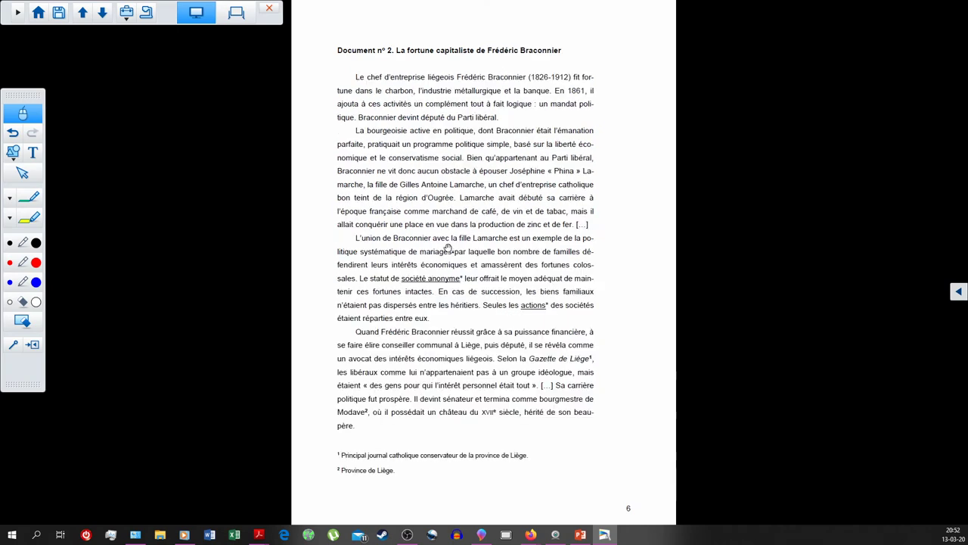
{"action": "scroll", "coordinate": [444, 270], "scroll_direction": "up", "scroll_amount": 3}
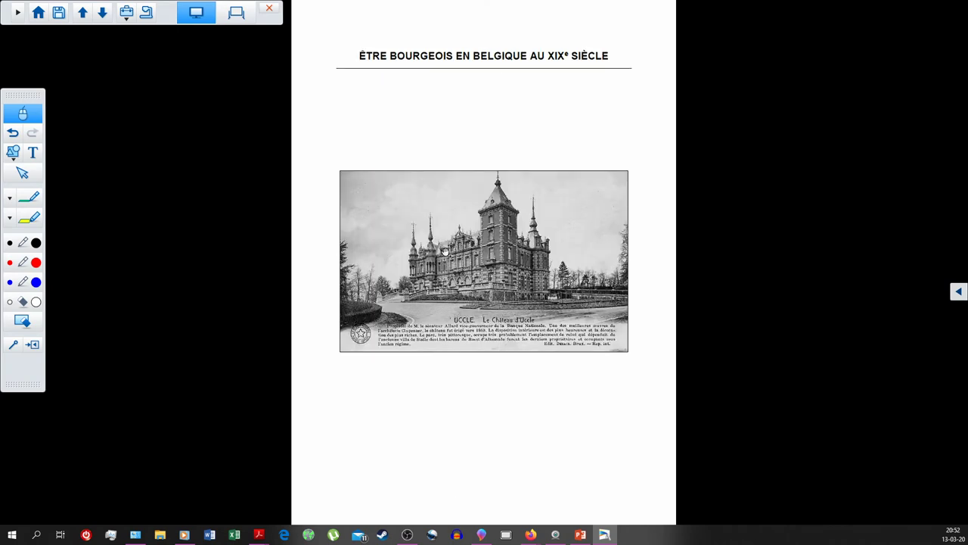
{"action": "scroll", "coordinate": [448, 192], "scroll_direction": "down", "scroll_amount": 1}
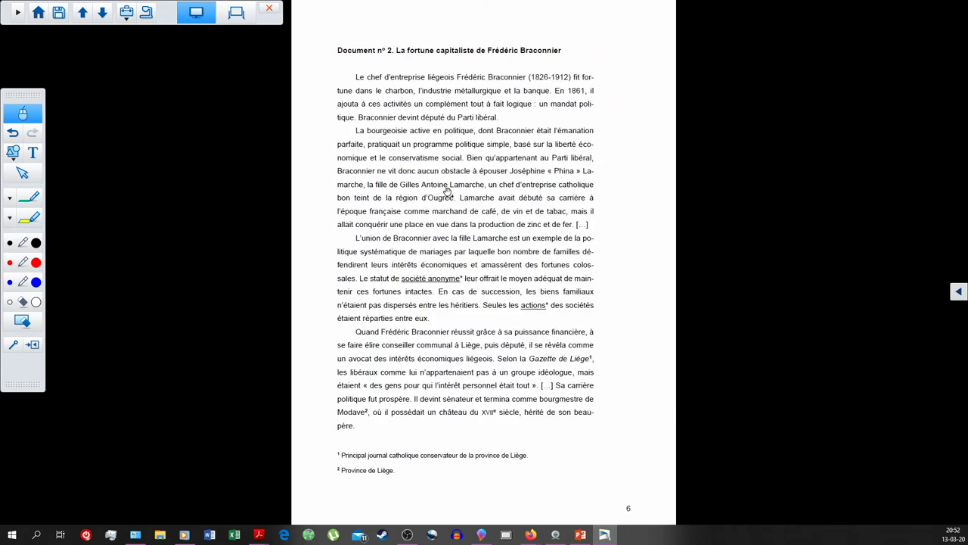
Open a blank whiteboard page and handwrite 'Lol' with the black pen.
{"action": "left_click", "coordinate": [236, 13]}
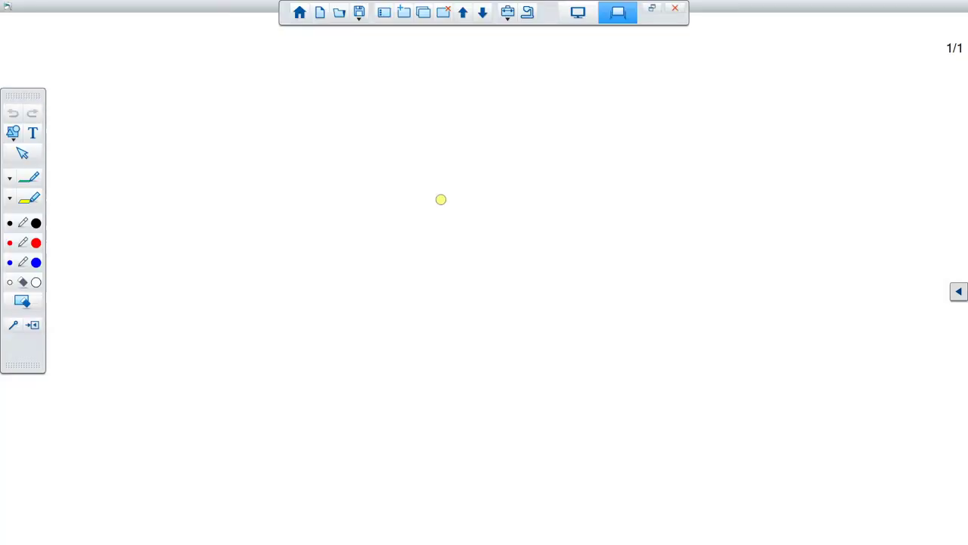
{"action": "left_click", "coordinate": [12, 224]}
{"action": "mouse_move", "coordinate": [192, 98]}
{"action": "left_mouse_down"}
{"action": "mouse_move", "coordinate": [273, 130]}
{"action": "mouse_move", "coordinate": [236, 192]}
{"action": "mouse_move", "coordinate": [326, 178]}
{"action": "mouse_move", "coordinate": [406, 192]}
{"action": "left_mouse_up"}
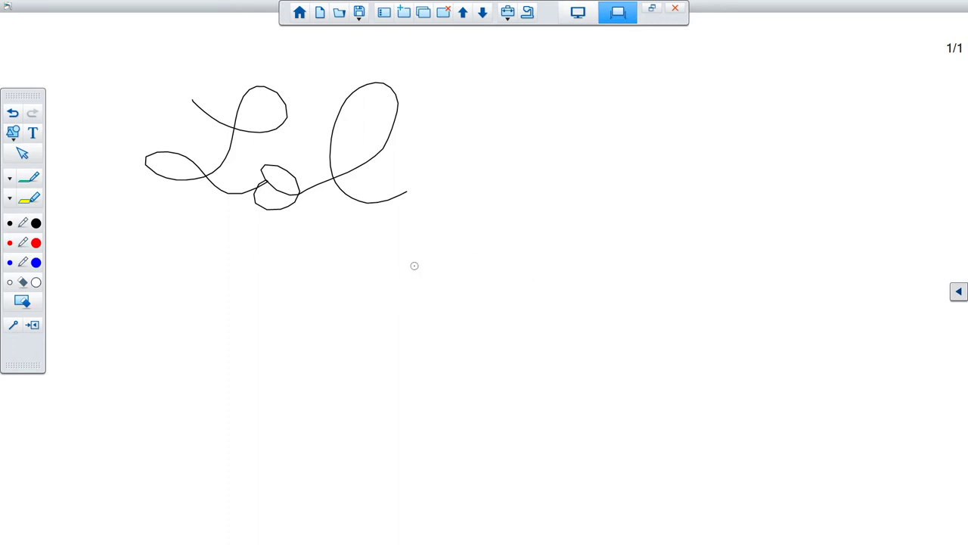
Handwrite '= x = 2y' after 'Lol' to complete the expression.
{"action": "left_click_drag", "start_coordinate": [478, 149], "coordinate": [570, 195]}
{"action": "left_click_drag", "start_coordinate": [536, 149], "coordinate": [487, 204]}
{"action": "left_click_drag", "start_coordinate": [591, 179], "coordinate": [661, 175]}
{"action": "mouse_move", "coordinate": [621, 168]}
{"action": "left_mouse_down"}
{"action": "mouse_move", "coordinate": [744, 137]}
{"action": "mouse_move", "coordinate": [766, 199]}
{"action": "left_mouse_up"}
{"action": "mouse_move", "coordinate": [770, 161]}
{"action": "left_mouse_down"}
{"action": "mouse_move", "coordinate": [819, 165]}
{"action": "mouse_move", "coordinate": [816, 247]}
{"action": "left_mouse_up"}
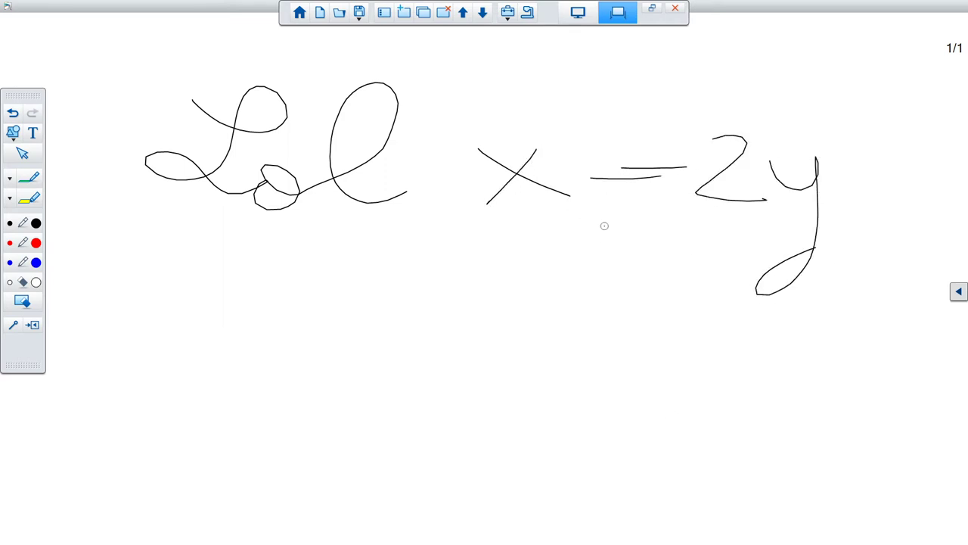
{"action": "mouse_move", "coordinate": [398, 193]}
{"action": "left_mouse_down"}
{"action": "mouse_move", "coordinate": [428, 193]}
{"action": "mouse_move", "coordinate": [452, 160]}
{"action": "left_mouse_up"}
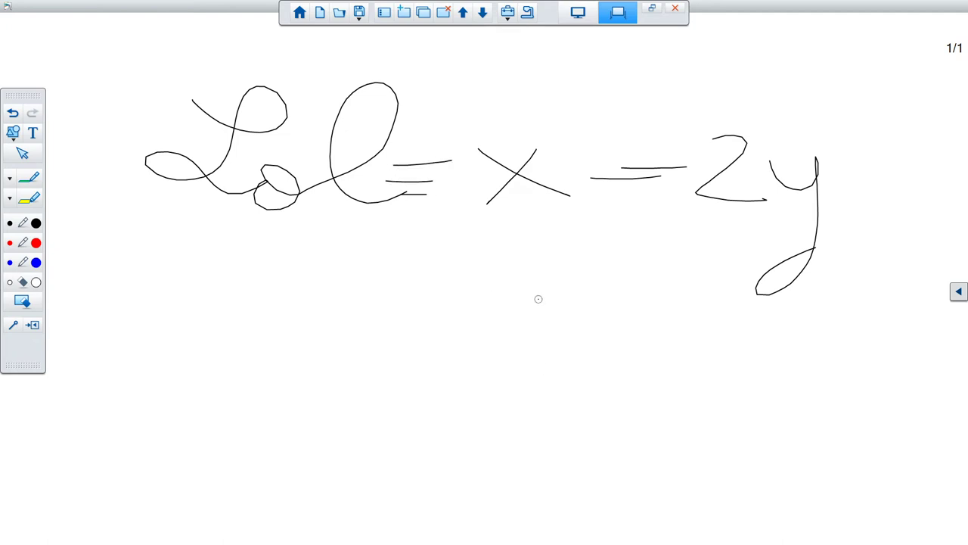
Leave the whiteboard, clear the annotation ink, and bring the Firefox window to the front.
{"action": "left_click", "coordinate": [587, 14]}
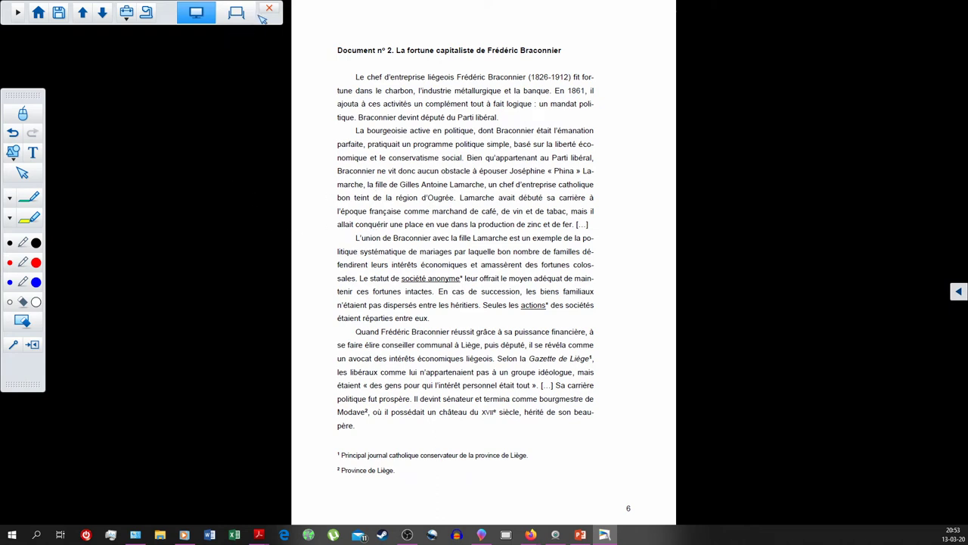
{"action": "left_click", "coordinate": [110, 275]}
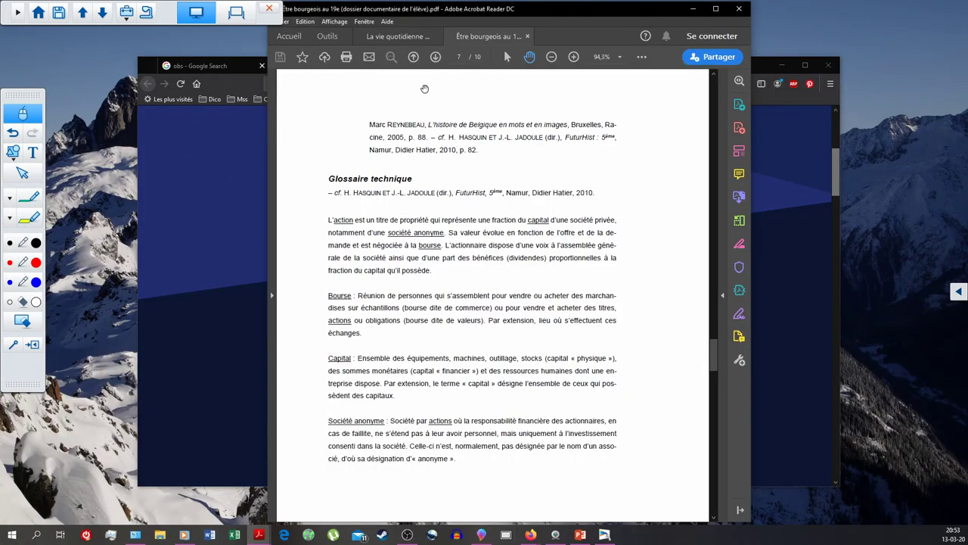
{"action": "left_click", "coordinate": [232, 69]}
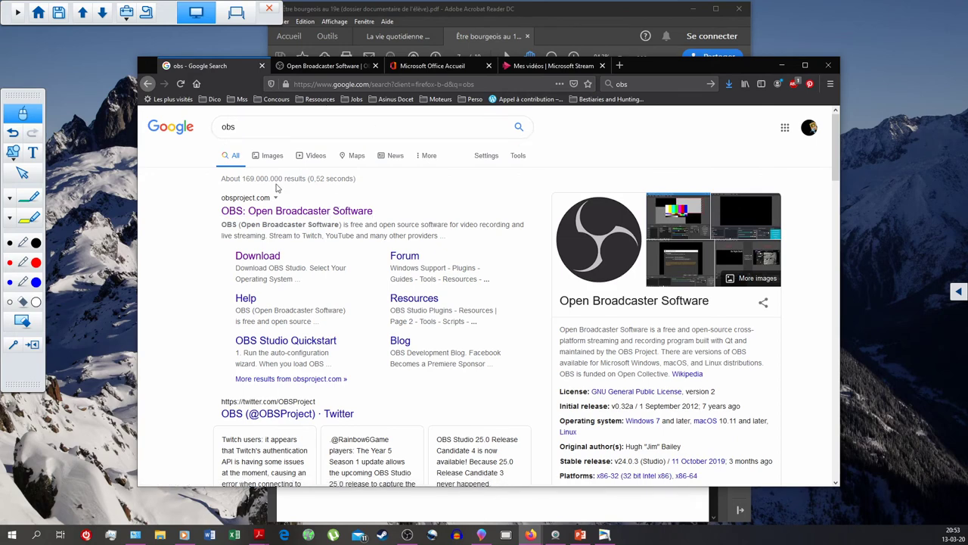
View the Open Broadcaster Software page, then switch to the Microsoft Office Accueil tab.
{"action": "left_click", "coordinate": [306, 68]}
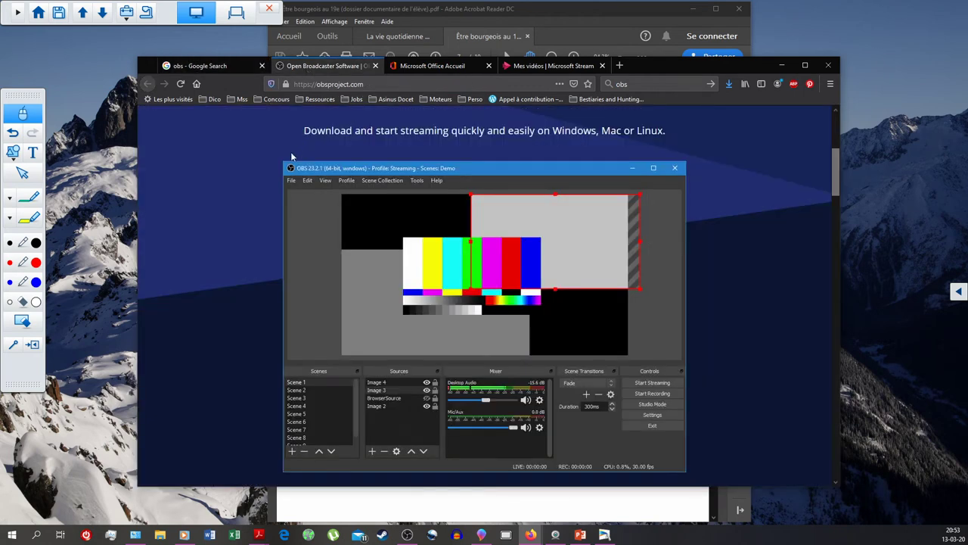
{"action": "mouse_move", "coordinate": [389, 350]}
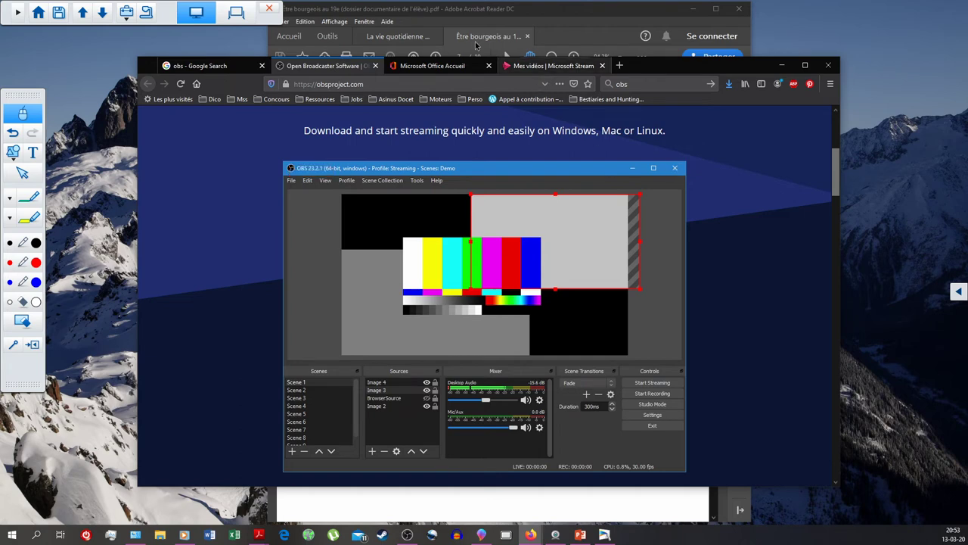
{"action": "left_click", "coordinate": [450, 67]}
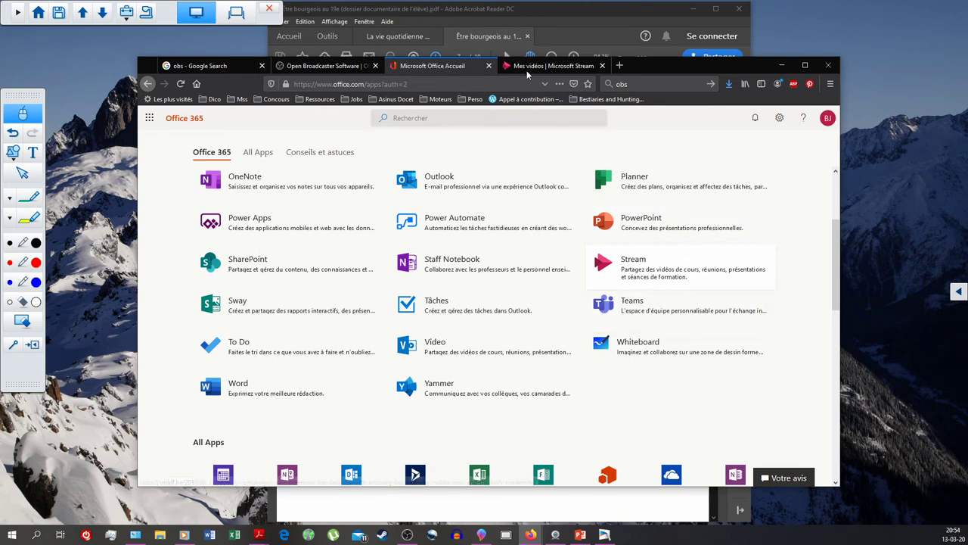
Switch to the 'Mes vidéos | Microsoft Stream' browser tab.
{"action": "left_click", "coordinate": [553, 66]}
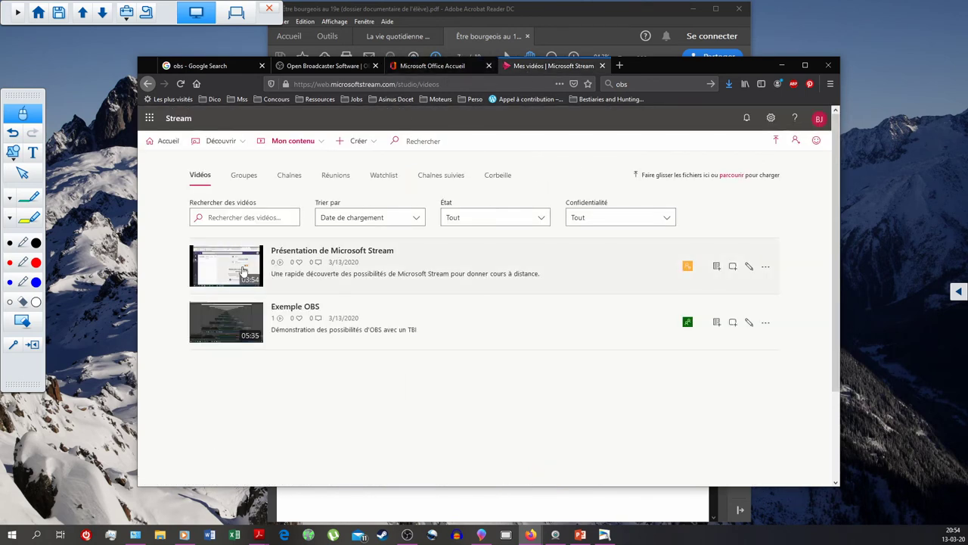